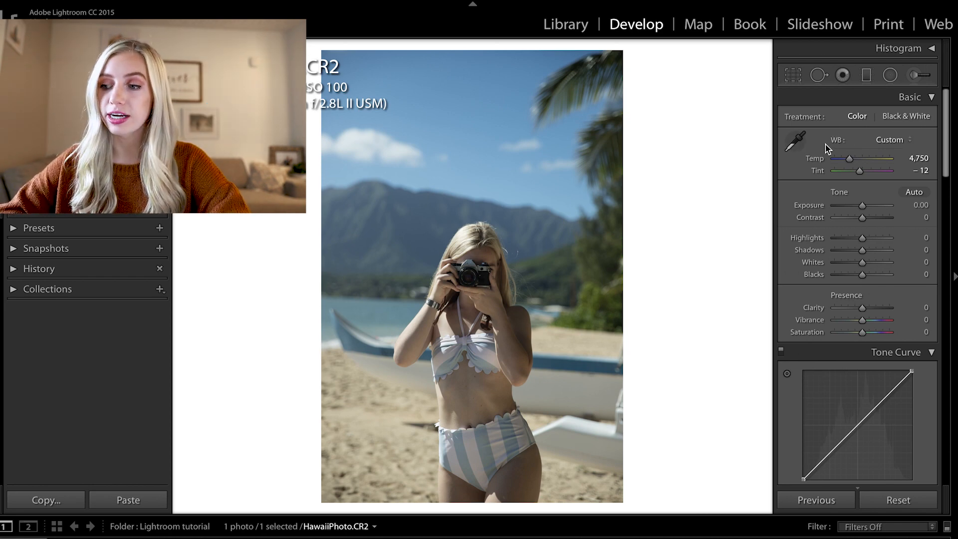
Try correcting the white balance by sampling the bikini bottom's waistband as neutral and by applying the Daylight preset
click(796, 143)
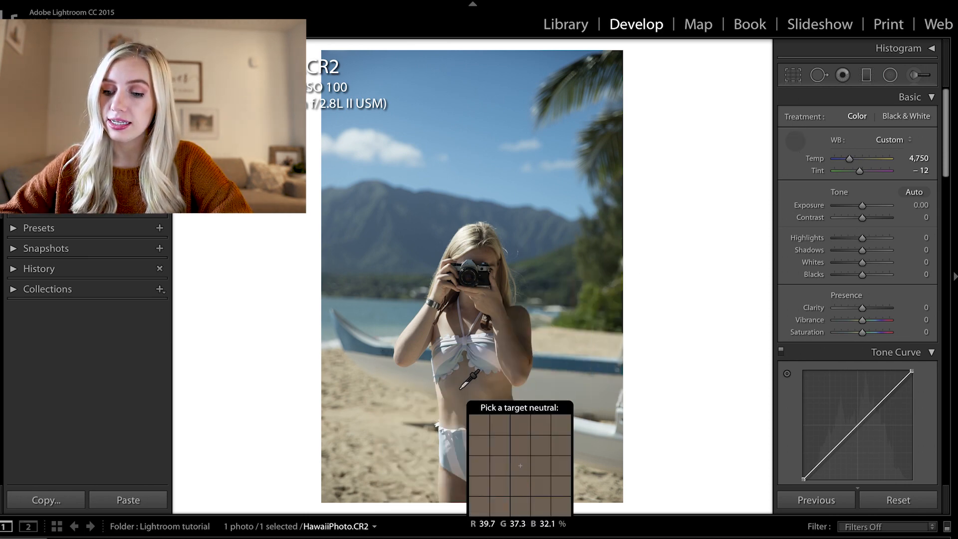
click(442, 458)
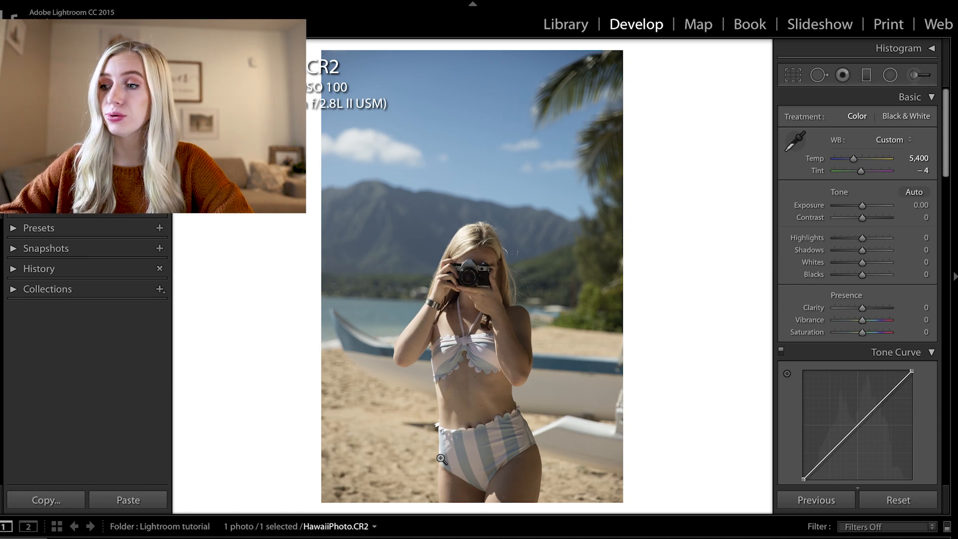
click(902, 144)
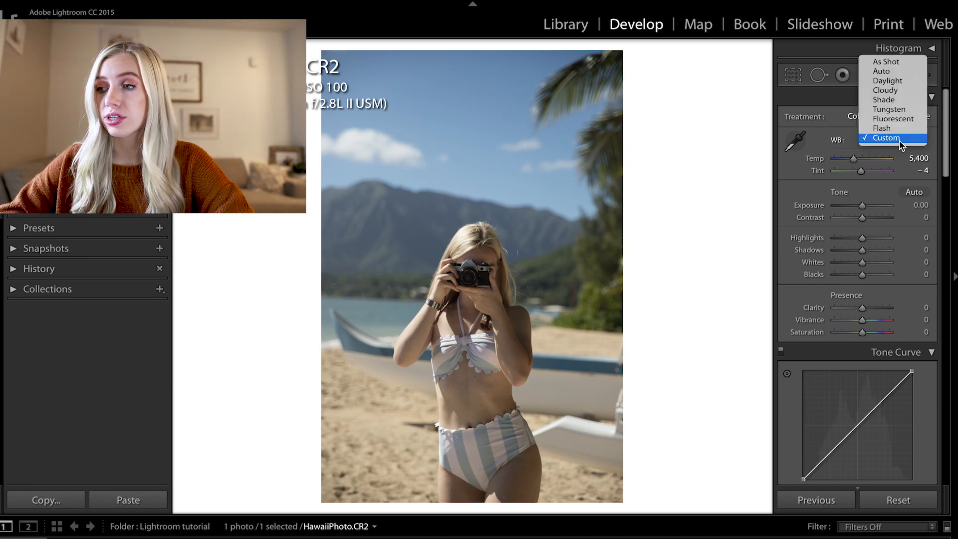
click(892, 84)
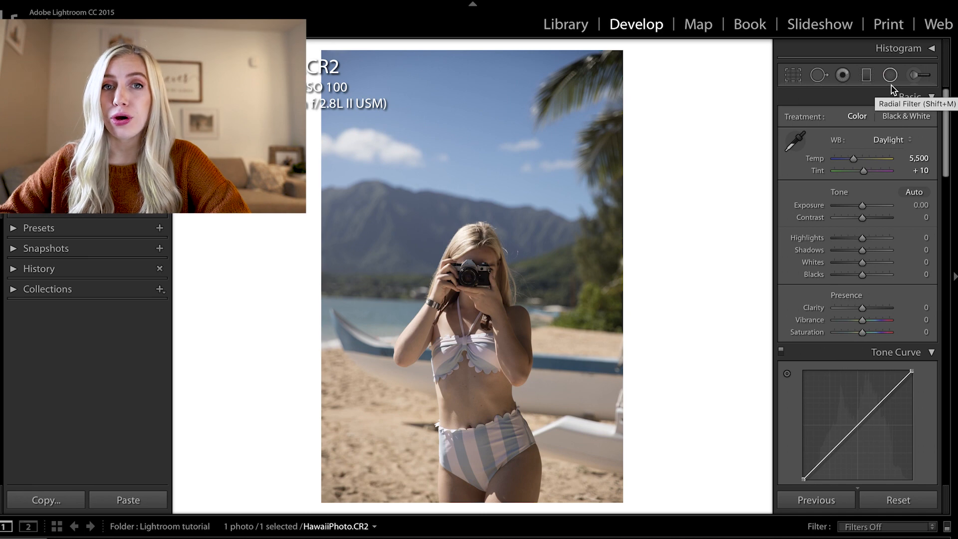
Return the white balance to As Shot and adjust it to a temperature of 6,152 and a tint of -14
click(891, 144)
click(887, 121)
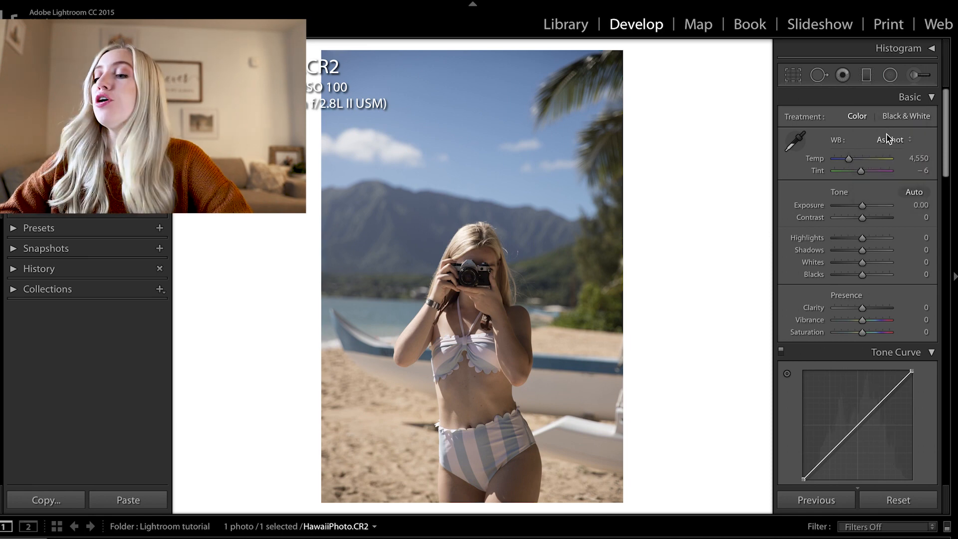
scroll(893, 201, down, 1)
scroll(893, 202, down, 1)
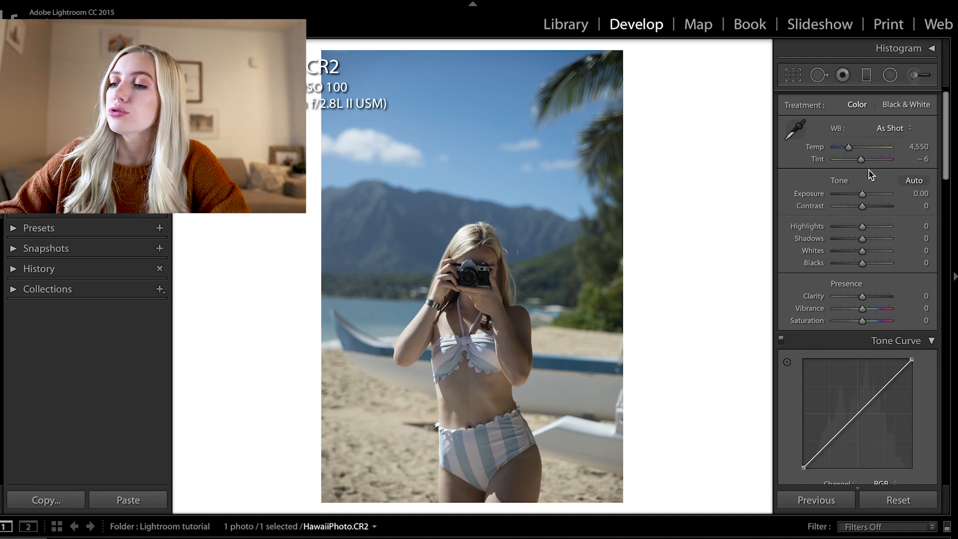
drag(850, 150, 861, 151)
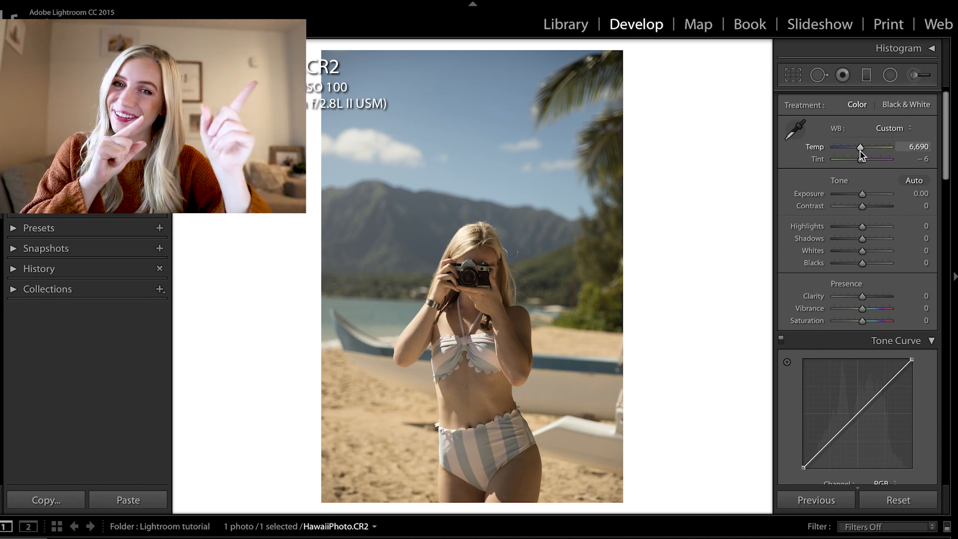
drag(860, 150, 857, 150)
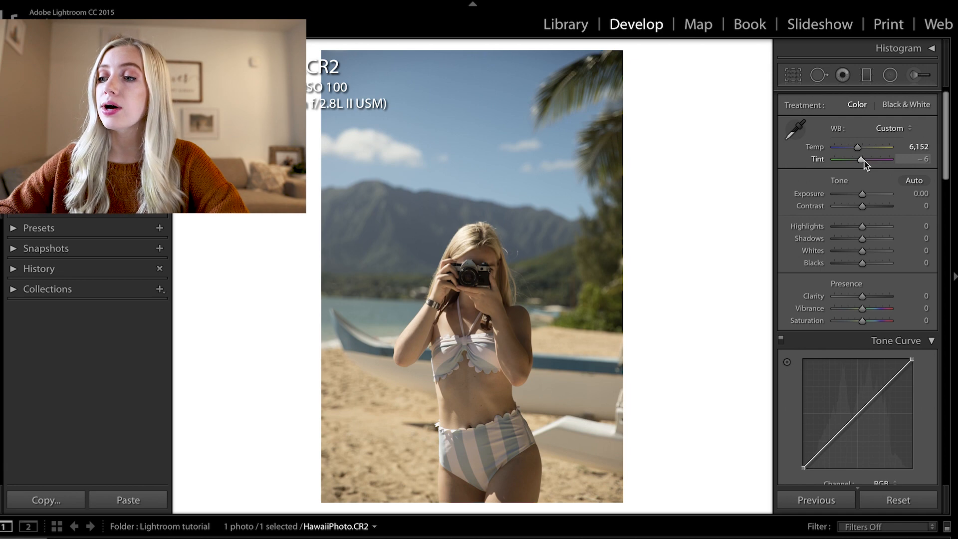
drag(865, 164, 862, 160)
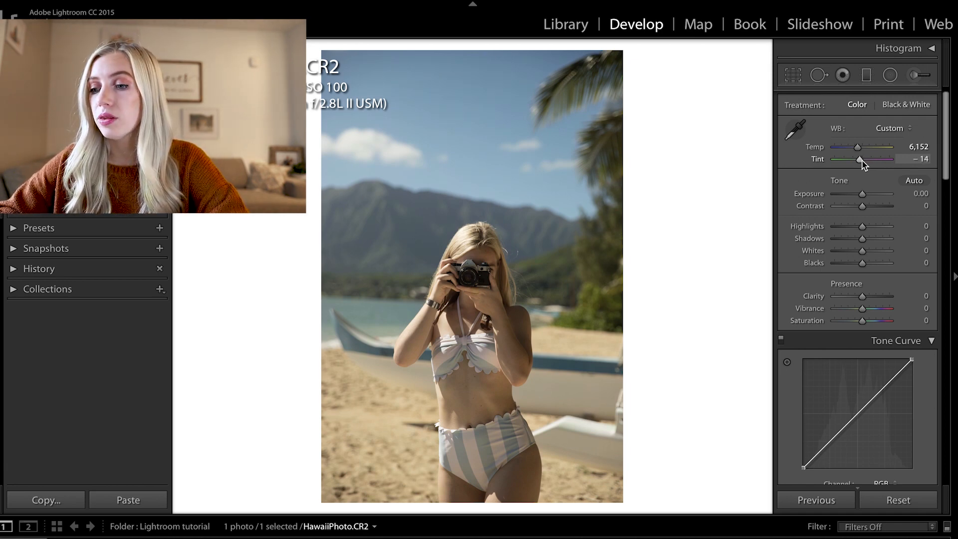
Brighten the beach photo by raising its exposure to +0.50
scroll(858, 215, down, 3)
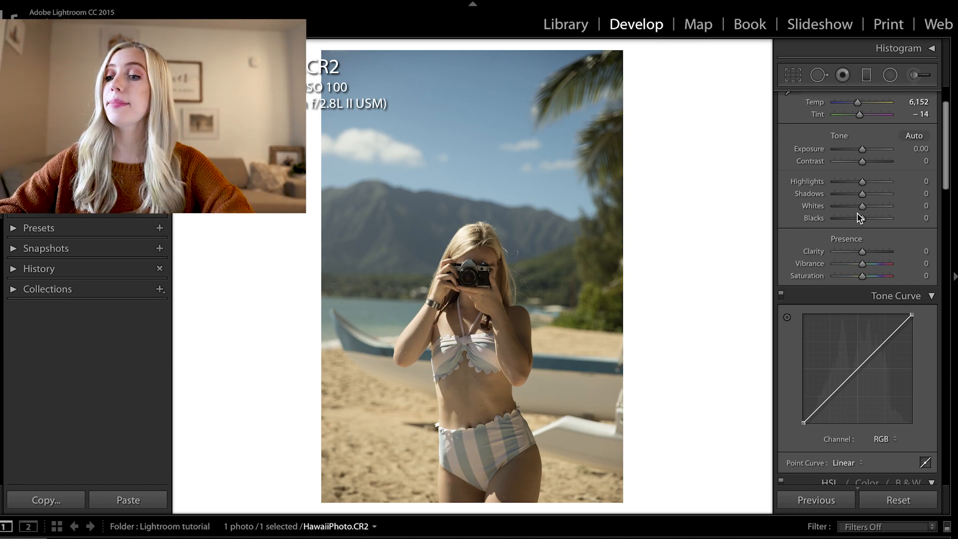
scroll(858, 218, up, 2)
drag(864, 210, 867, 211)
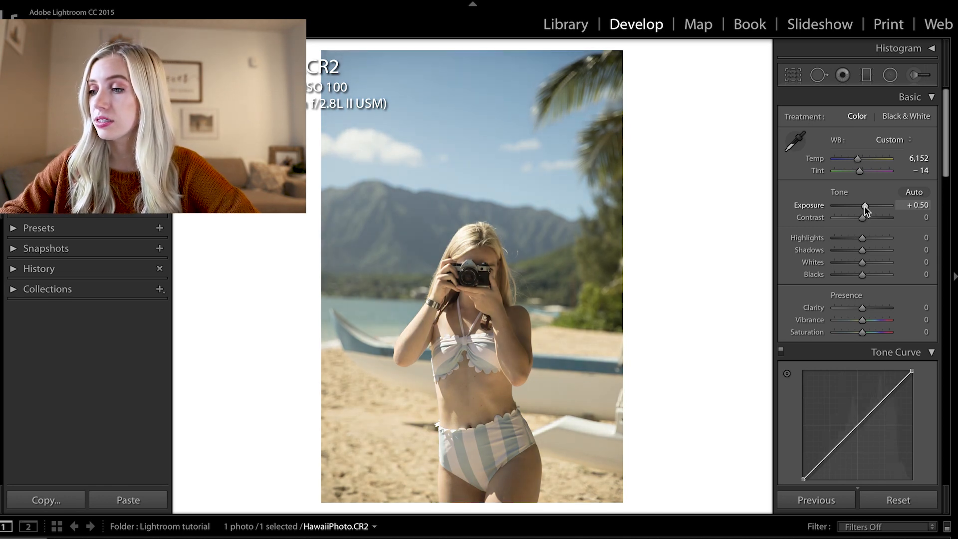
Set the tone to Highlights -100, Whites -100, Shadows +53, Blacks +48 and Contrast +15
scroll(866, 210, down, 1)
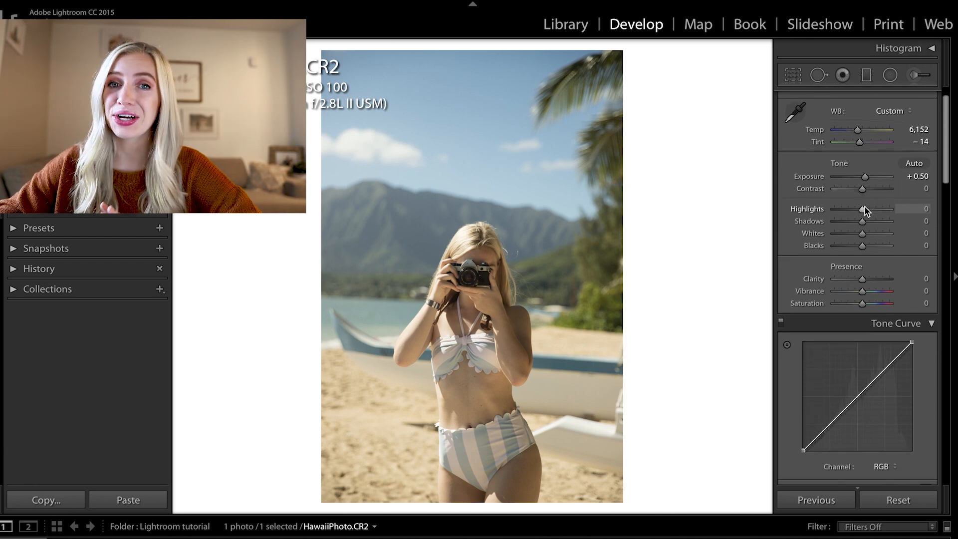
scroll(866, 211, up, 1)
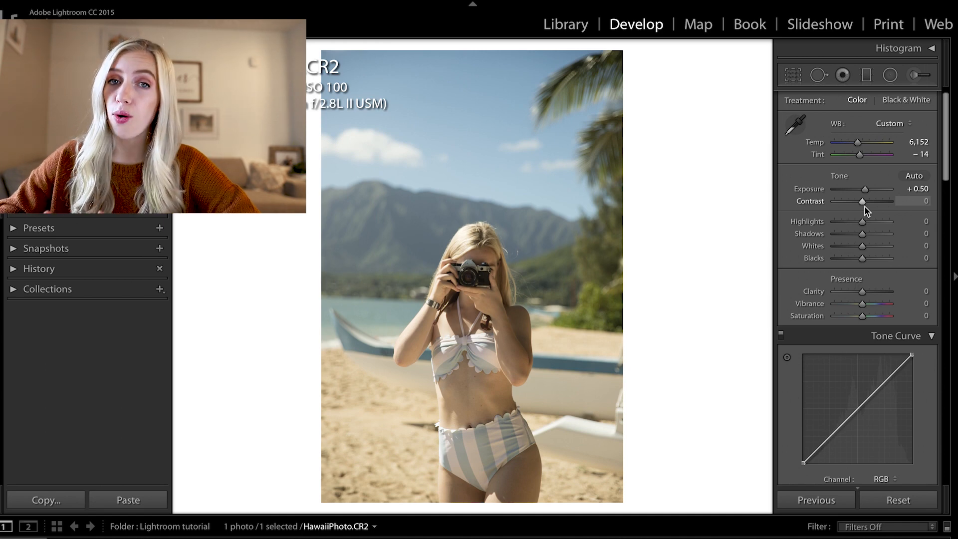
scroll(855, 238, down, 1)
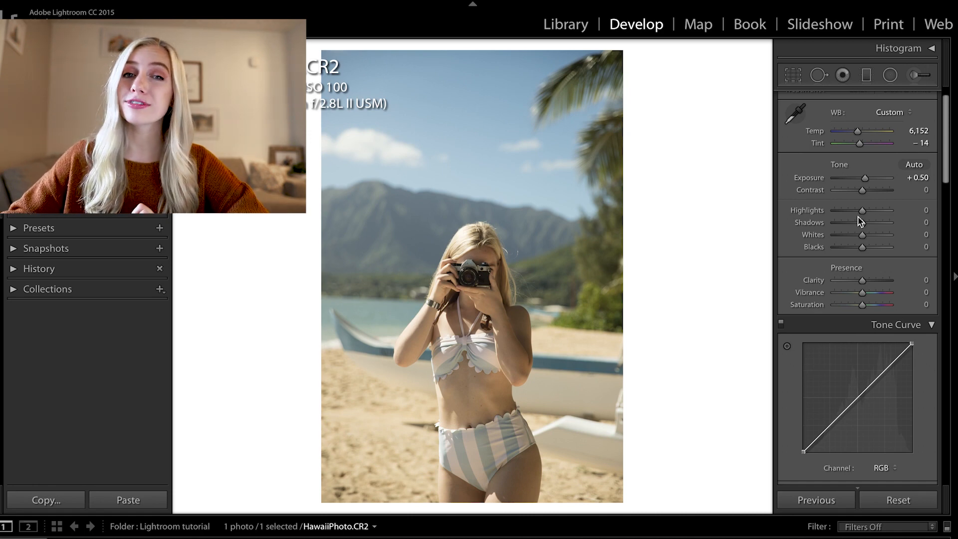
drag(863, 212, 835, 241)
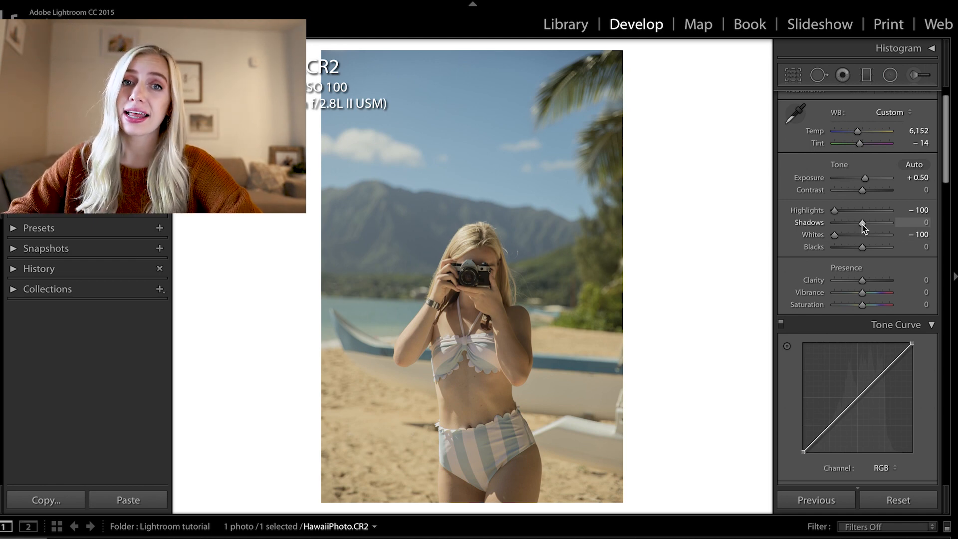
drag(864, 222, 877, 248)
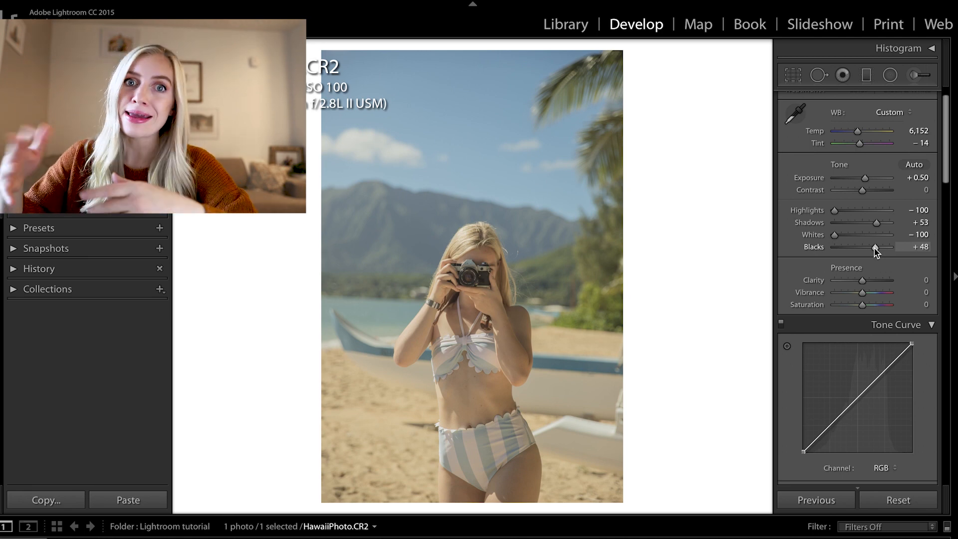
drag(863, 192, 868, 196)
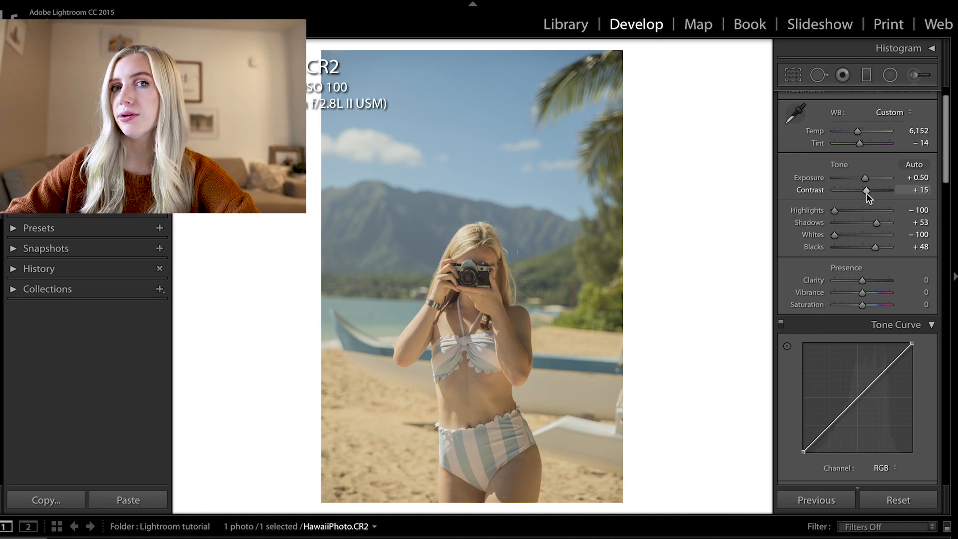
Raise the photo's clarity to +5 and its vibrance to +6
scroll(867, 198, down, 3)
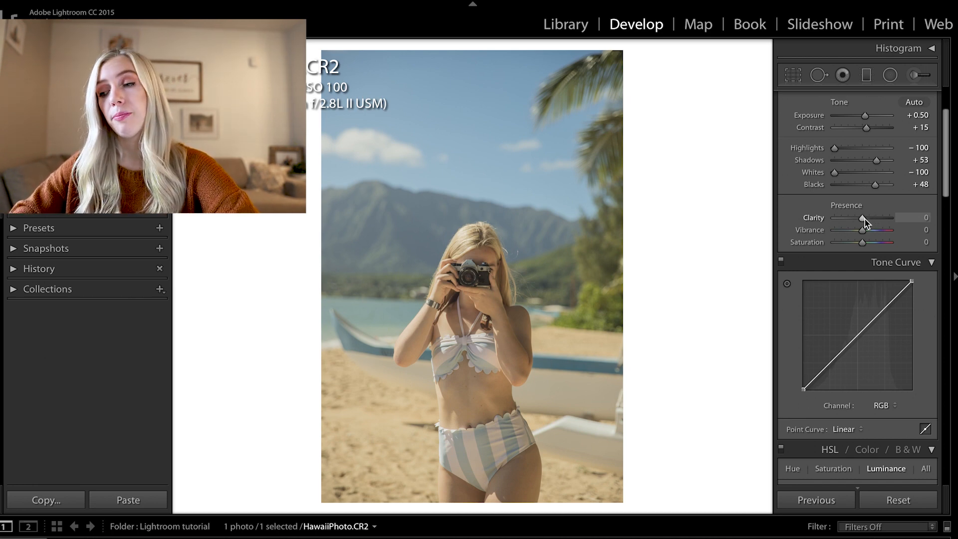
drag(865, 219, 865, 221)
scroll(816, 323, up, 3)
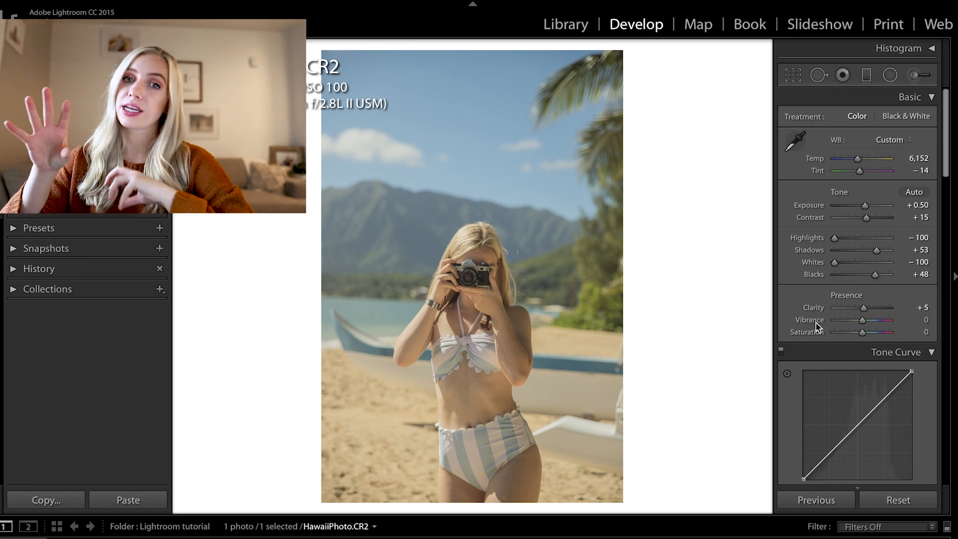
drag(864, 324, 864, 324)
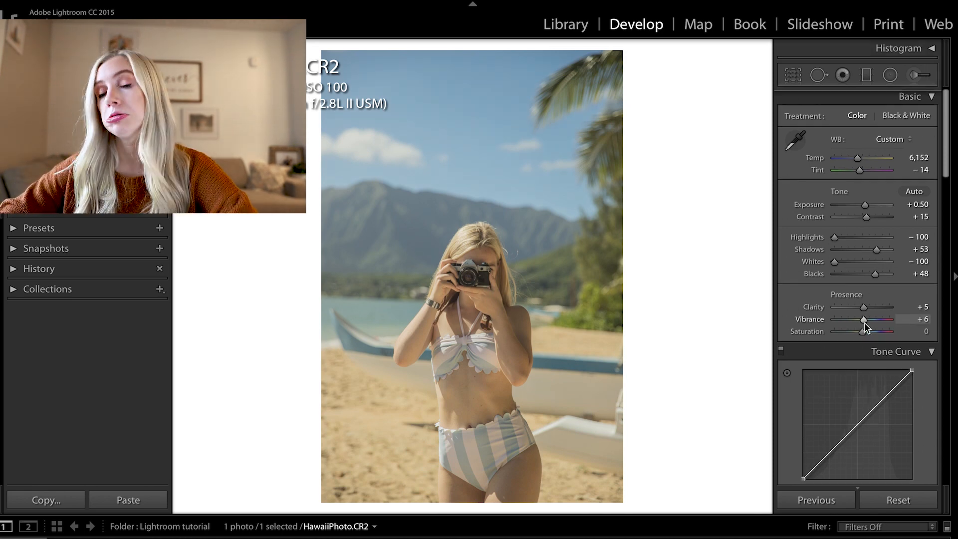
Darken the orange tones slightly by setting the HSL orange luminance to -6
scroll(865, 324, down, 5)
scroll(865, 323, down, 4)
drag(866, 319, 864, 320)
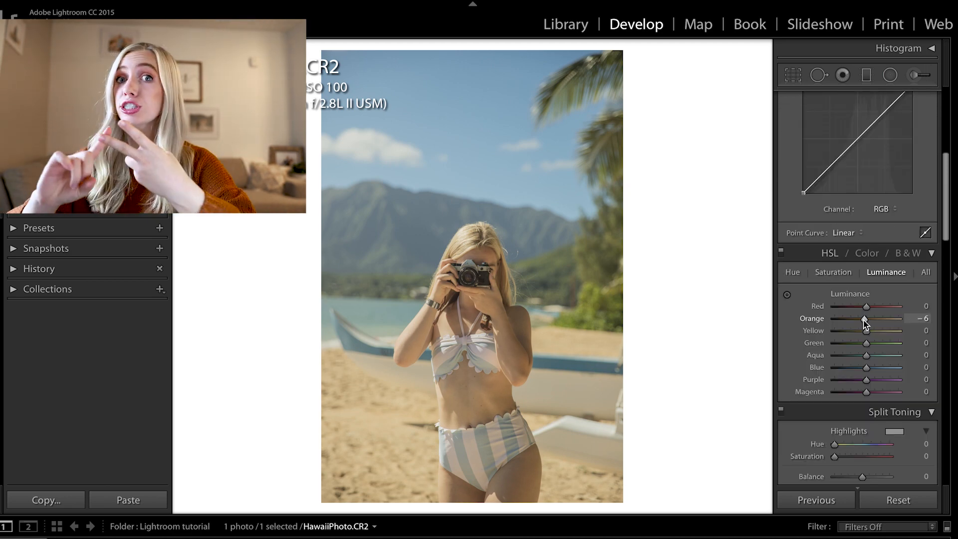
Shift the warm colours' HSL hue to -9 for orange and -7 for yellow
scroll(849, 279, down, 1)
click(794, 231)
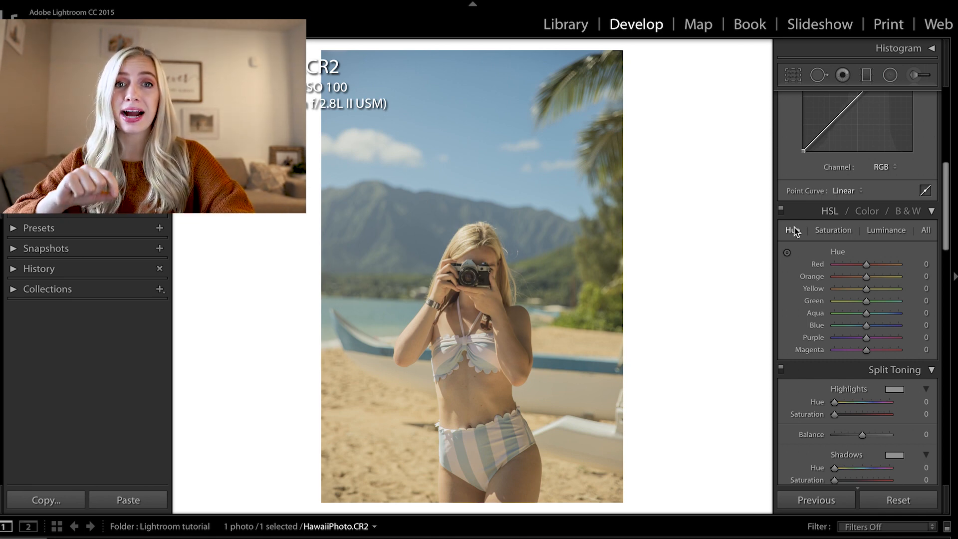
scroll(868, 246, down, 1)
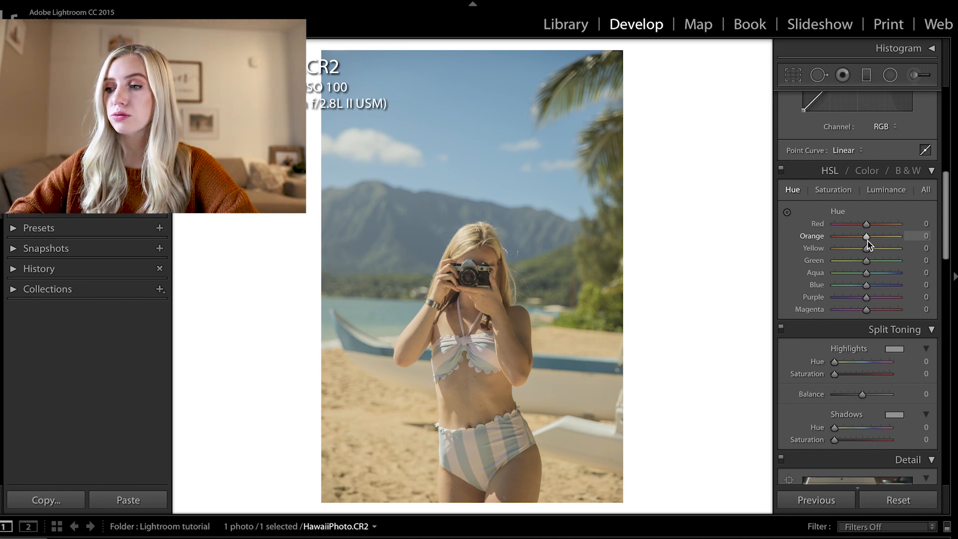
drag(868, 240, 866, 241)
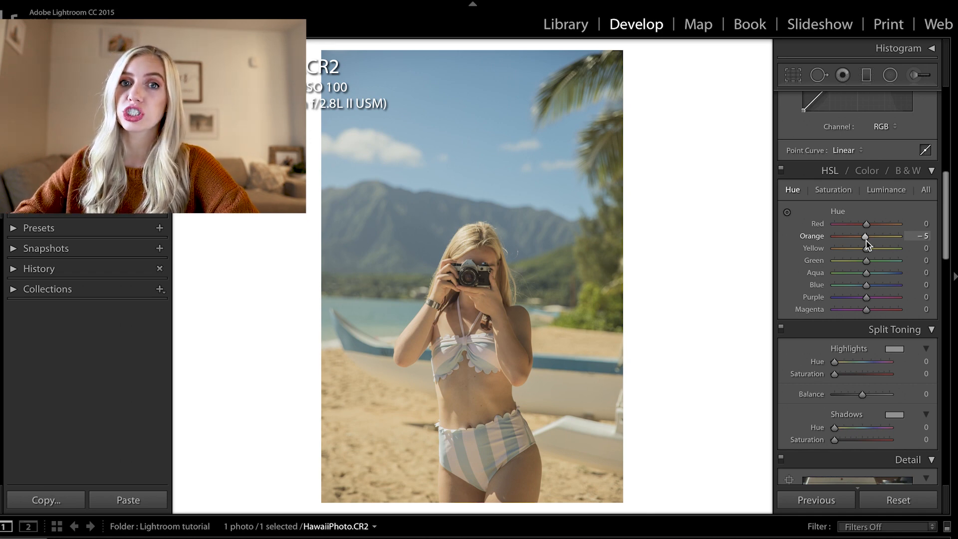
drag(868, 245, 866, 245)
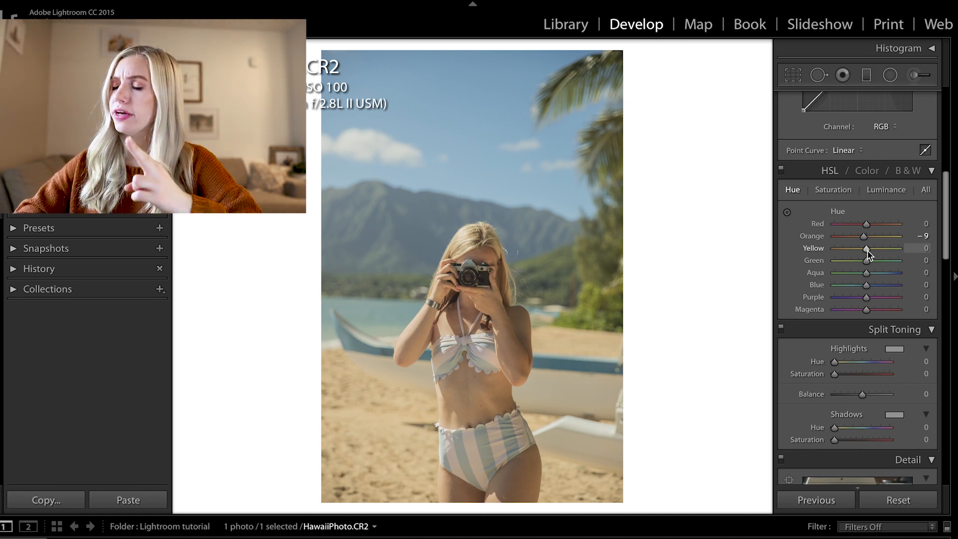
drag(868, 255, 866, 255)
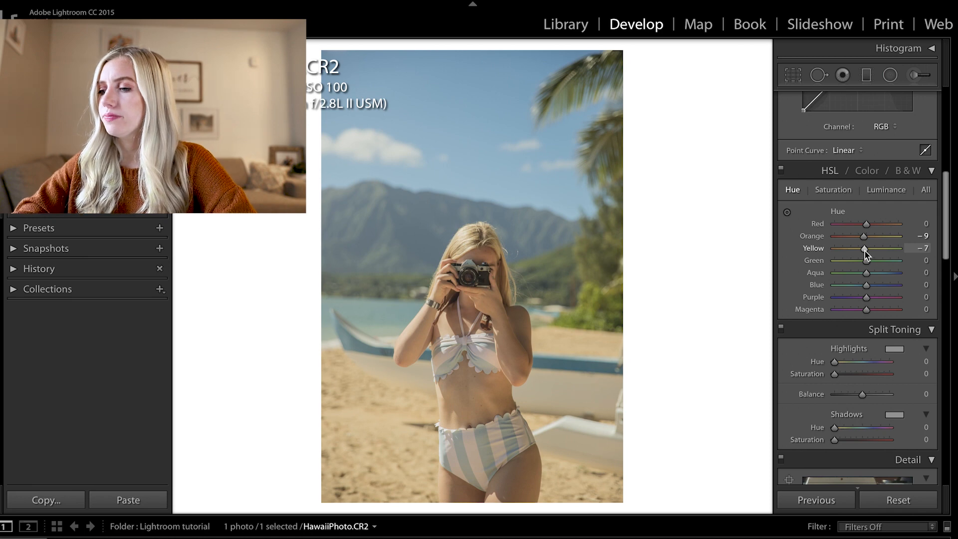
Shift the cool colours' HSL hue to +12 for green, +4 for aqua and +20 for blue
scroll(864, 271, down, 2)
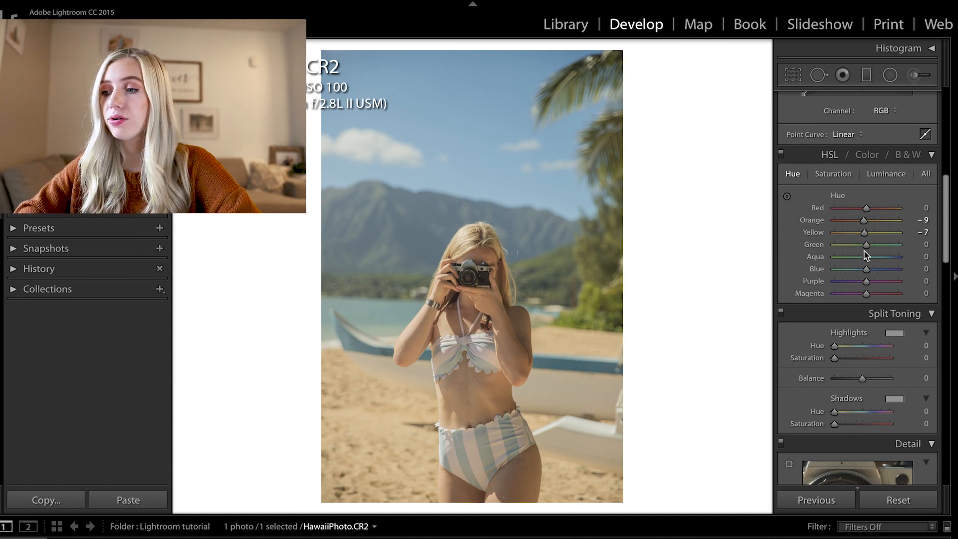
drag(867, 248, 870, 248)
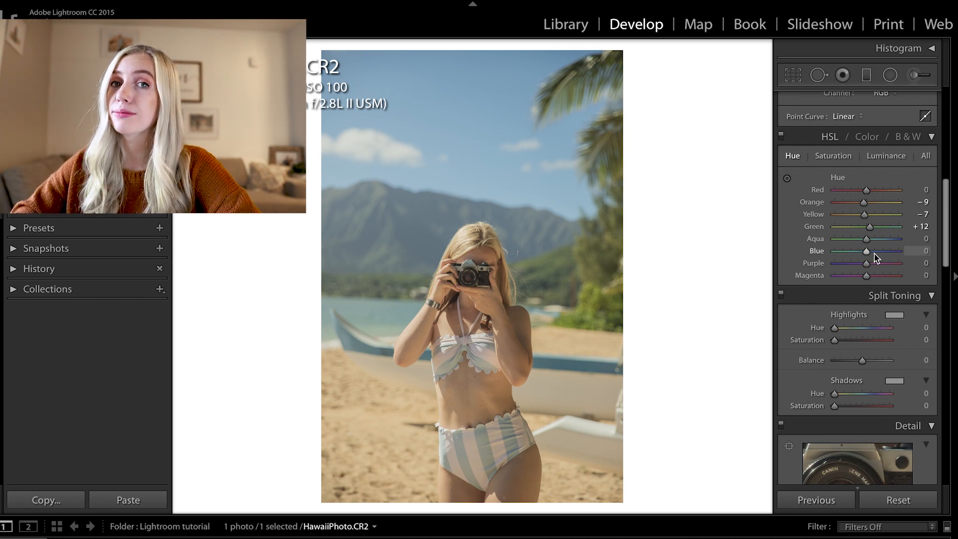
drag(868, 252, 874, 254)
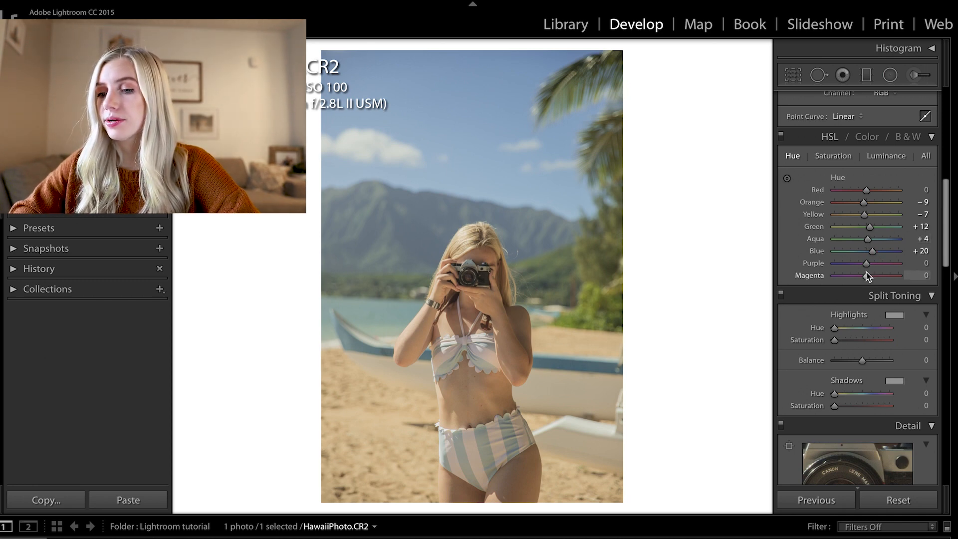
Set the HSL saturation to -36 for yellow, +20 for green and -28 for blue
click(831, 157)
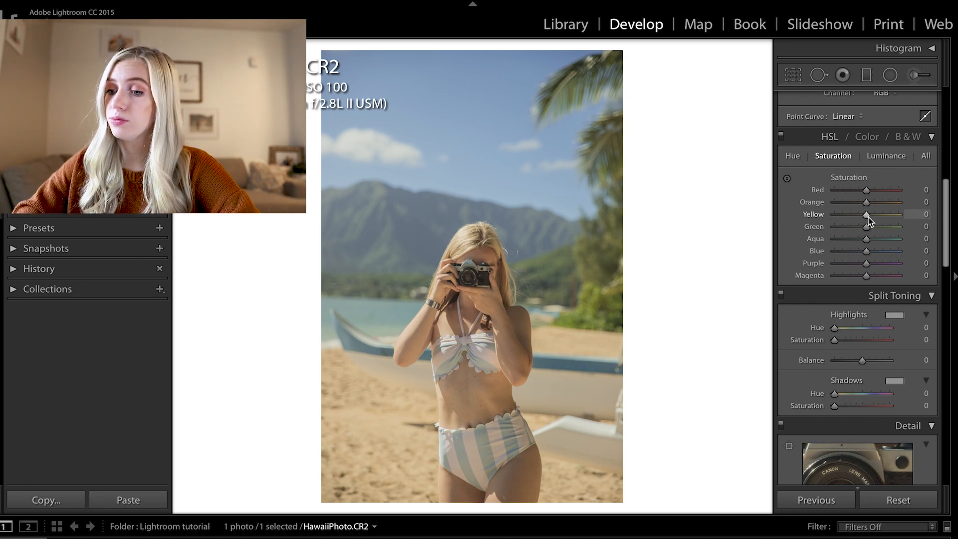
drag(867, 215, 856, 218)
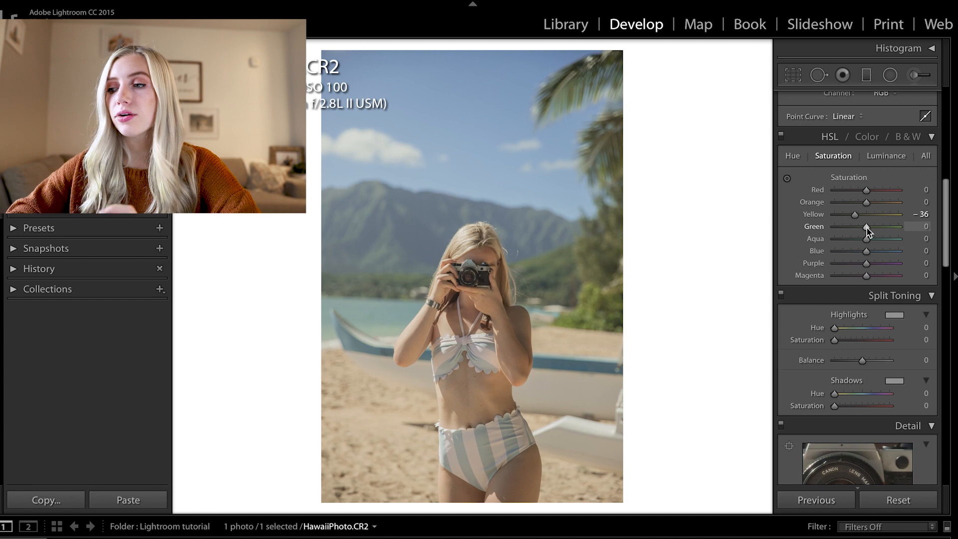
drag(868, 231, 877, 232)
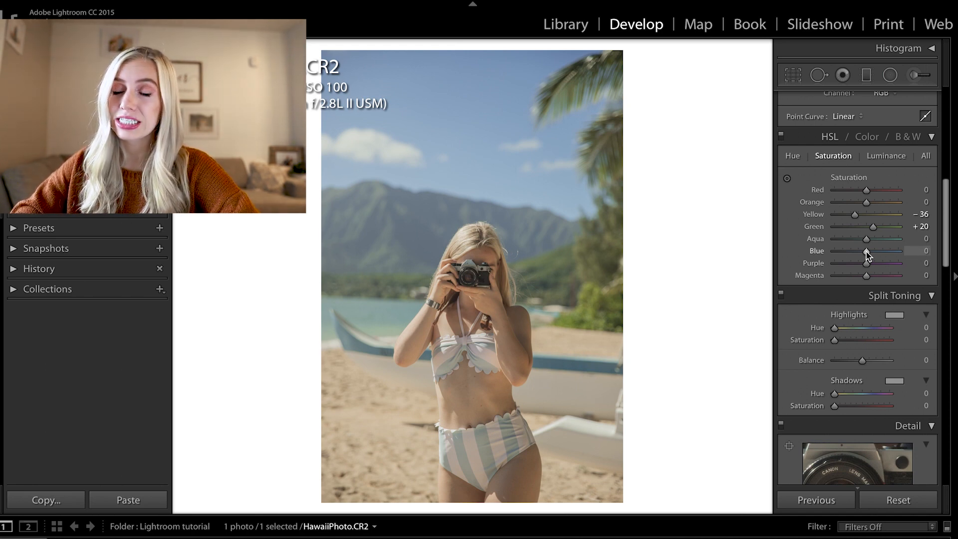
drag(867, 253, 857, 252)
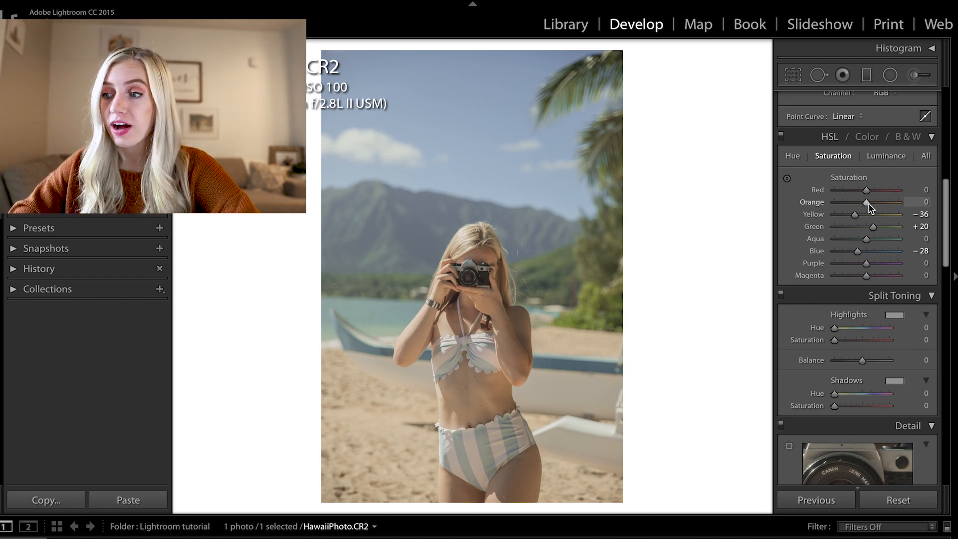
Try an orange saturation of -100 on the photo and reset it to 0
drag(867, 202, 760, 217)
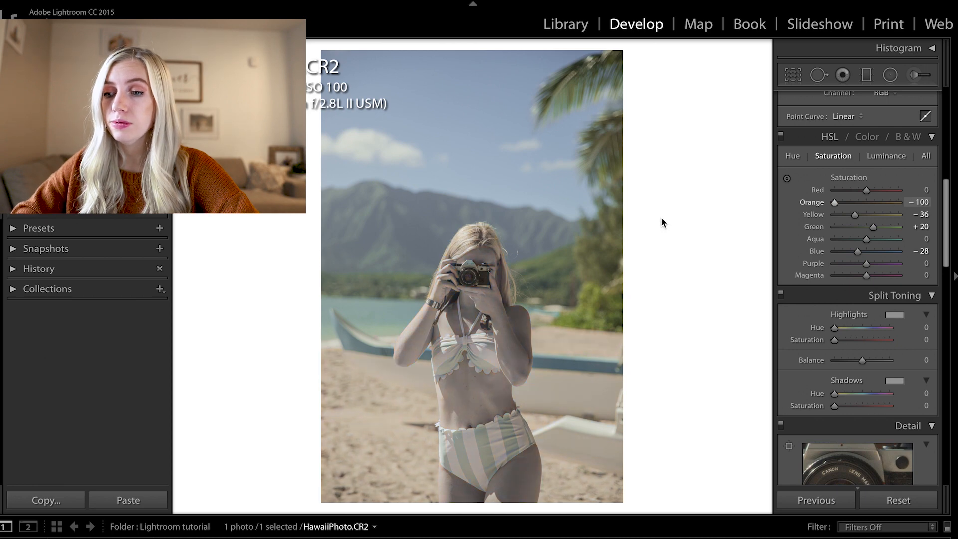
double_click(814, 205)
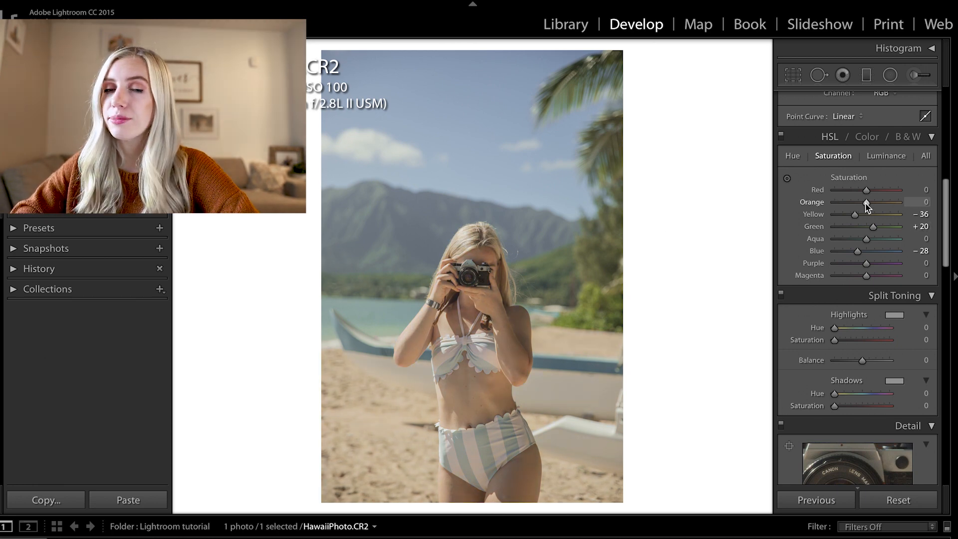
Set the HSL saturation of orange to -2
drag(867, 205, 866, 206)
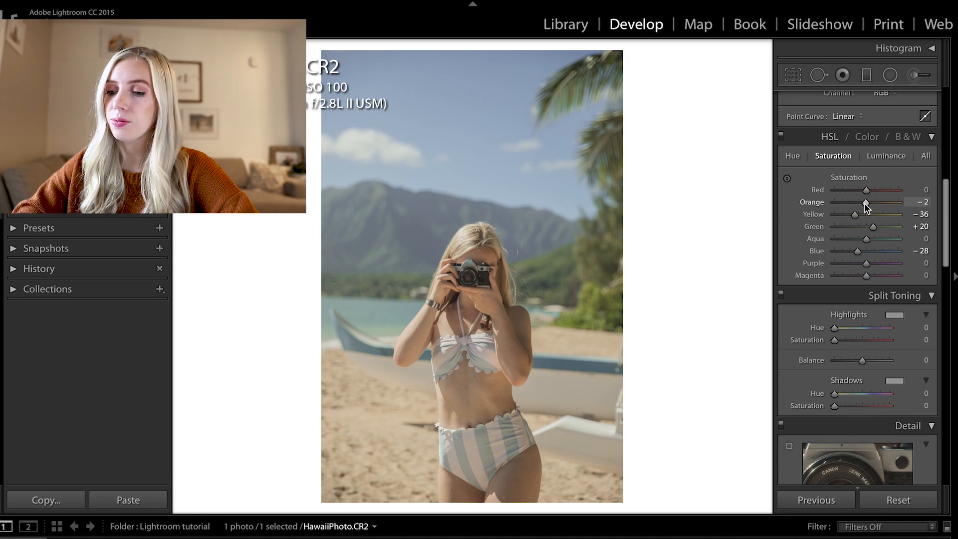
Set the HSL luminance to +10 for orange, +48 for green, +17 for aqua and +47 for blue
click(873, 159)
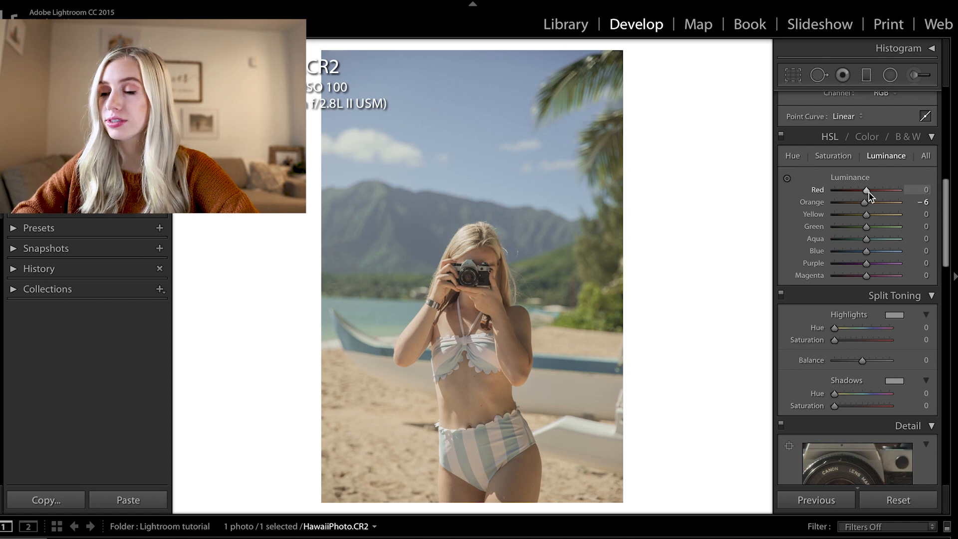
double_click(822, 203)
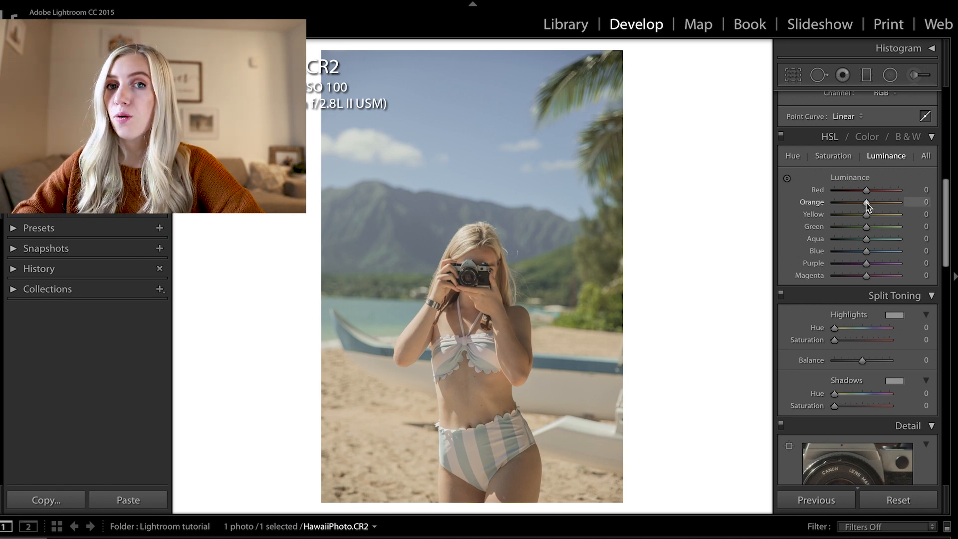
drag(867, 206, 862, 208)
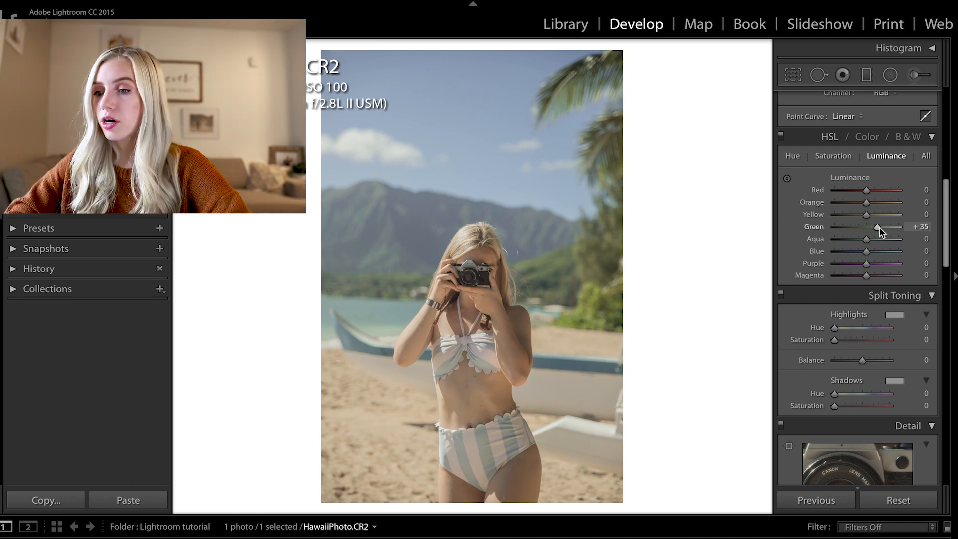
mouse_move(880, 230)
mouse_down()
mouse_move(890, 230)
mouse_move(882, 227)
mouse_up()
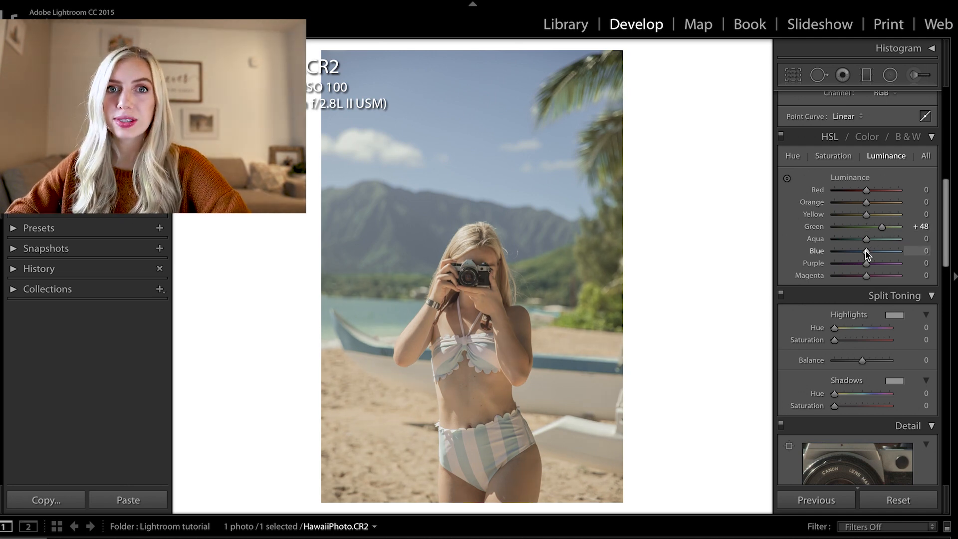
drag(867, 253, 882, 255)
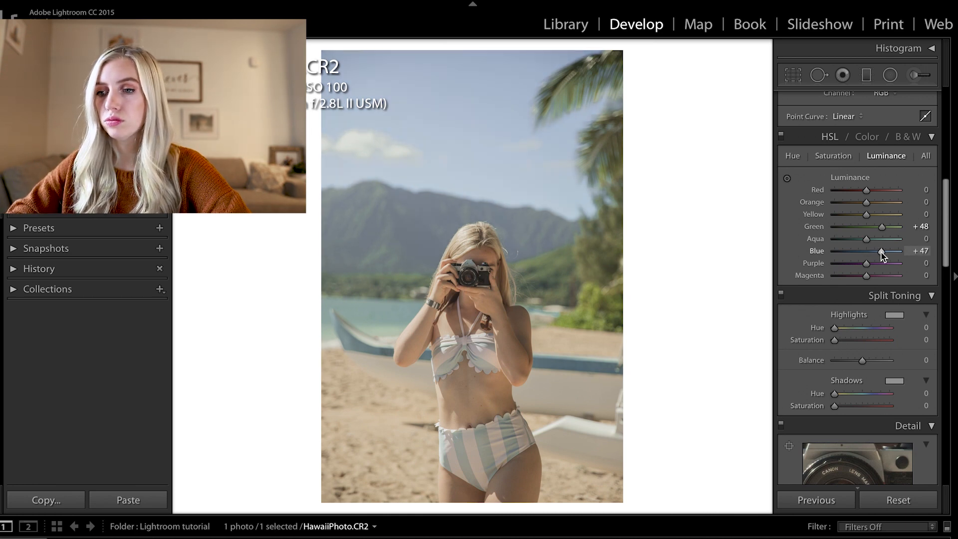
drag(869, 244, 874, 244)
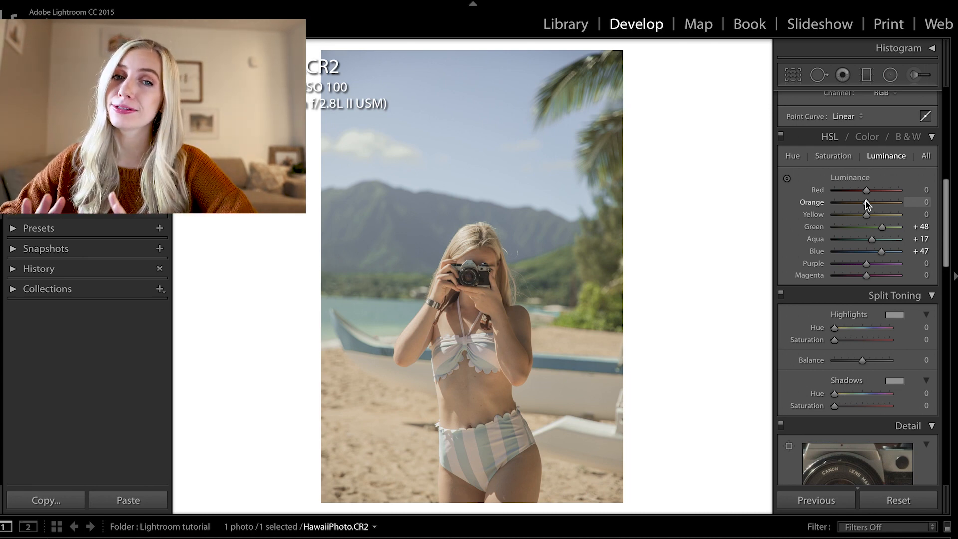
drag(868, 202, 871, 202)
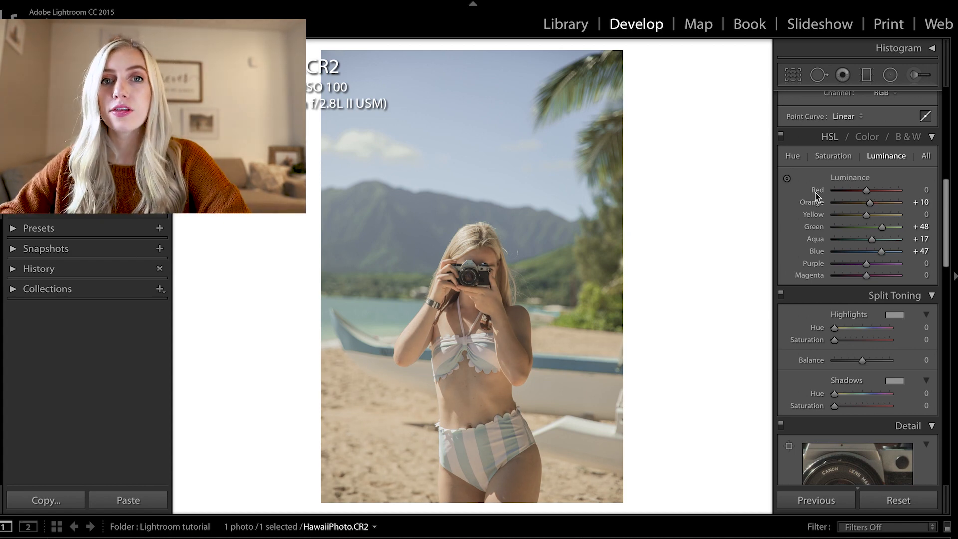
Shift the HSL hue of red to +16
click(798, 161)
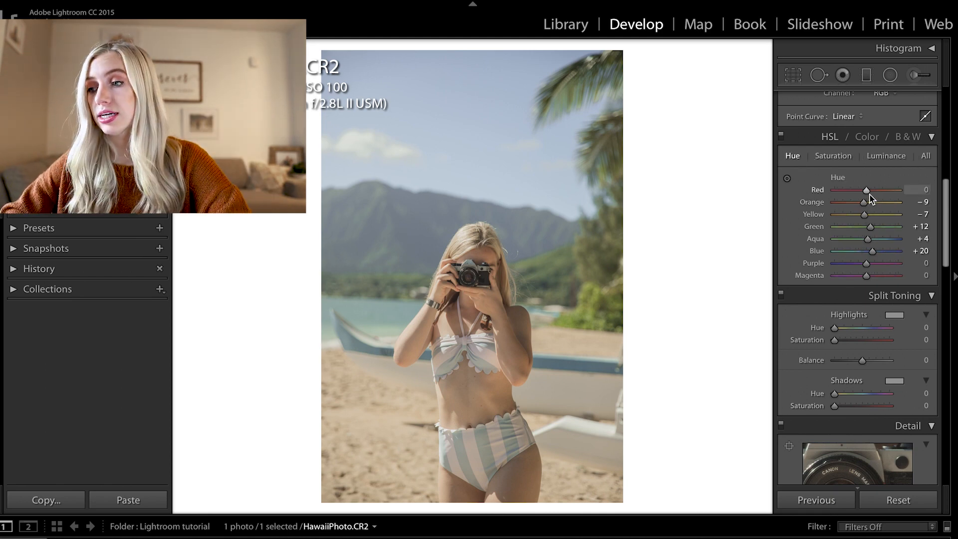
drag(867, 193, 872, 194)
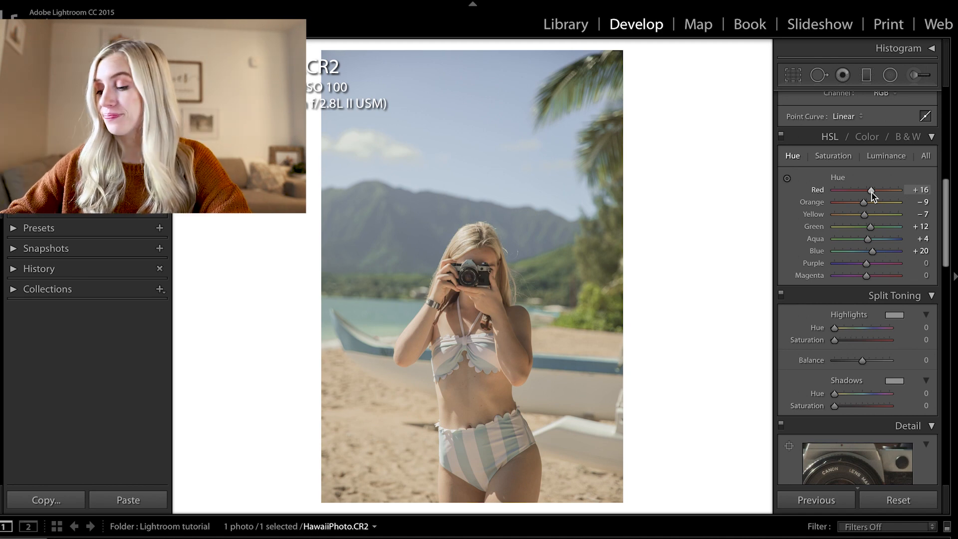
Compare the edited photo repeatedly with its unedited Before version to judge the overall colour and tone changes
key(backslash)
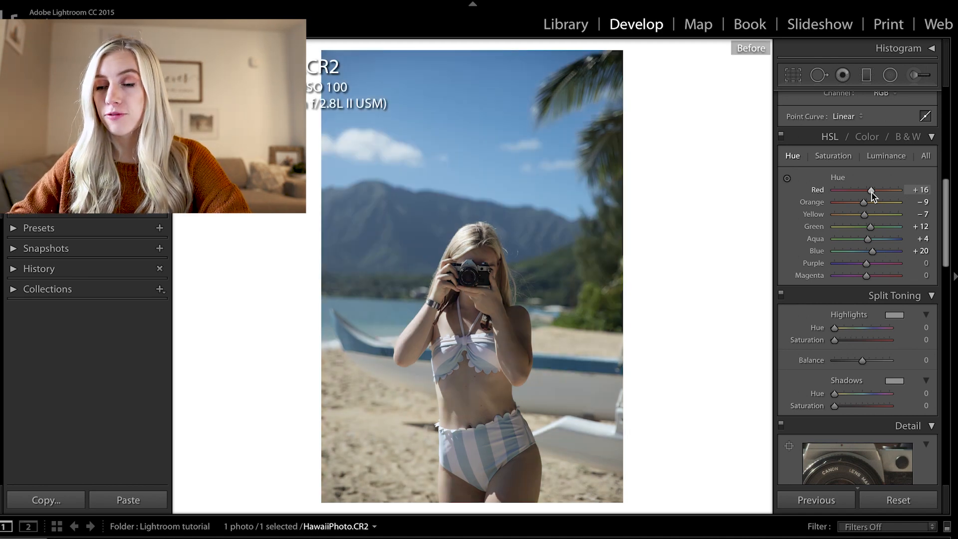
key(backslash)
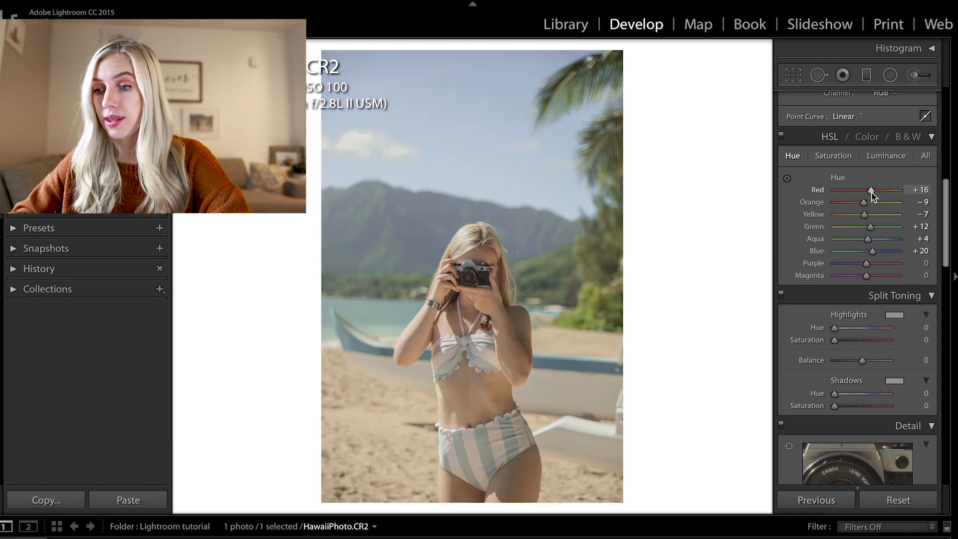
key(backslash)
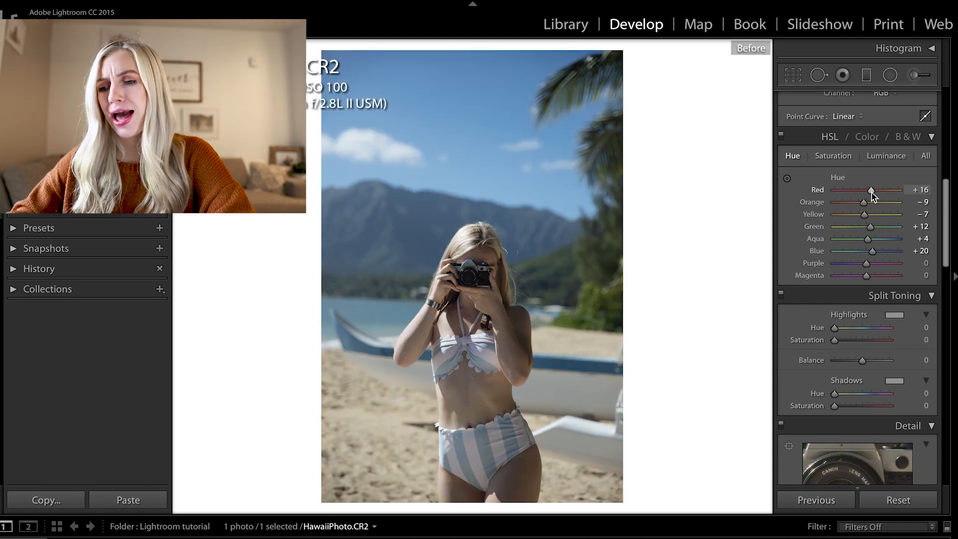
key(backslash)
key(backslash)
key(backslash)
key(backslash)
key(backslash)
key(backslash)
key(backslash)
key(backslash)
key(backslash)
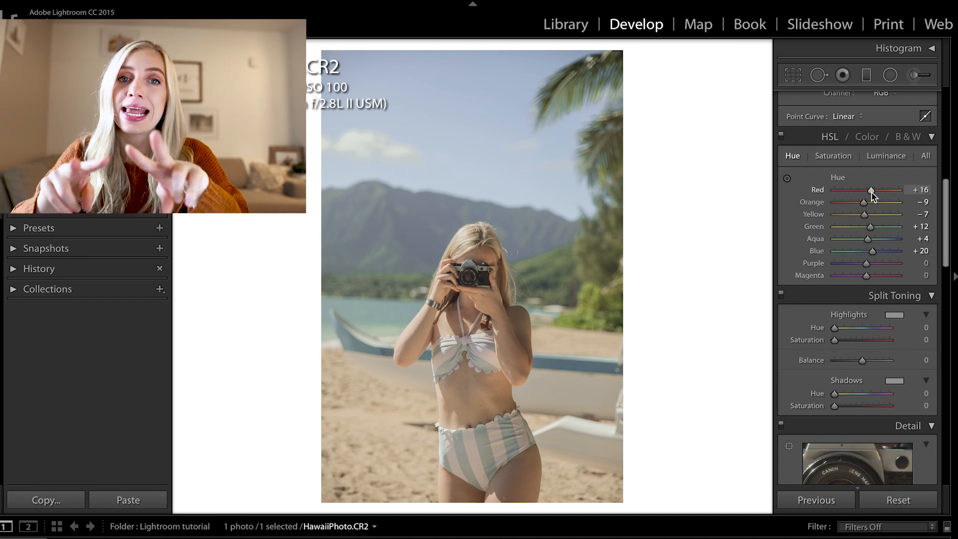
scroll(870, 363, up, 10)
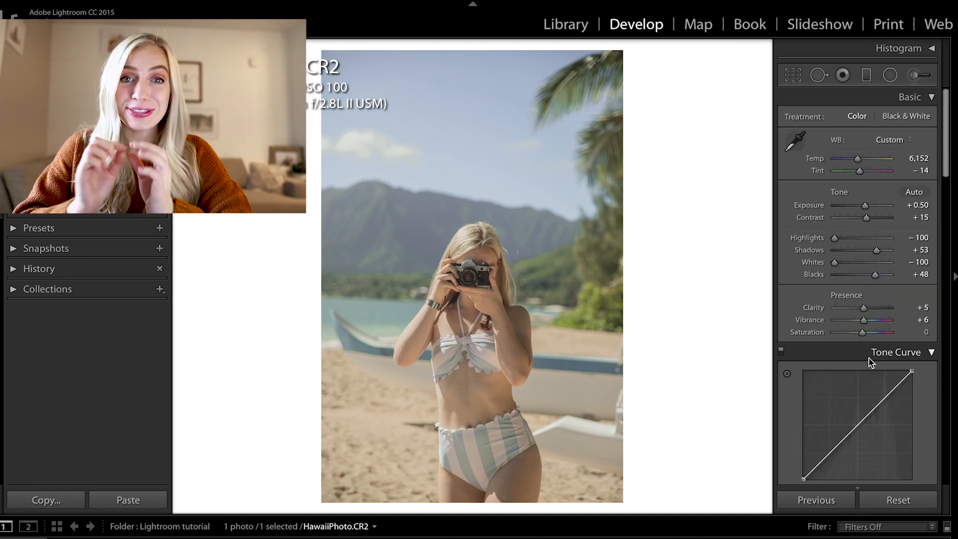